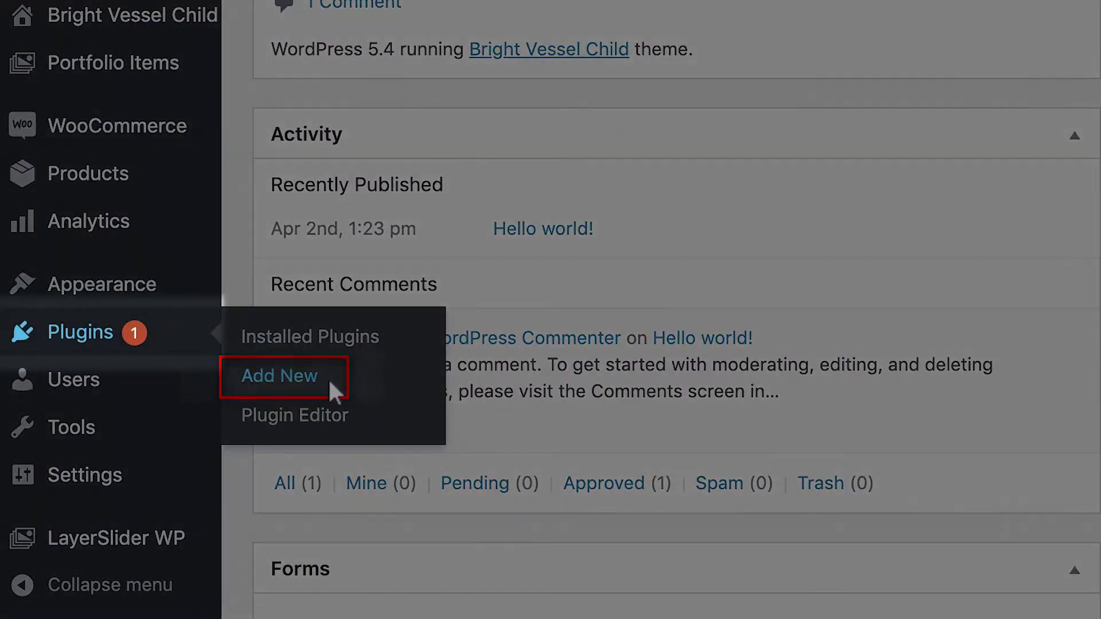
Step: Go to the Add Plugins page to search for Preorders for WooCommerce
click(334, 389)
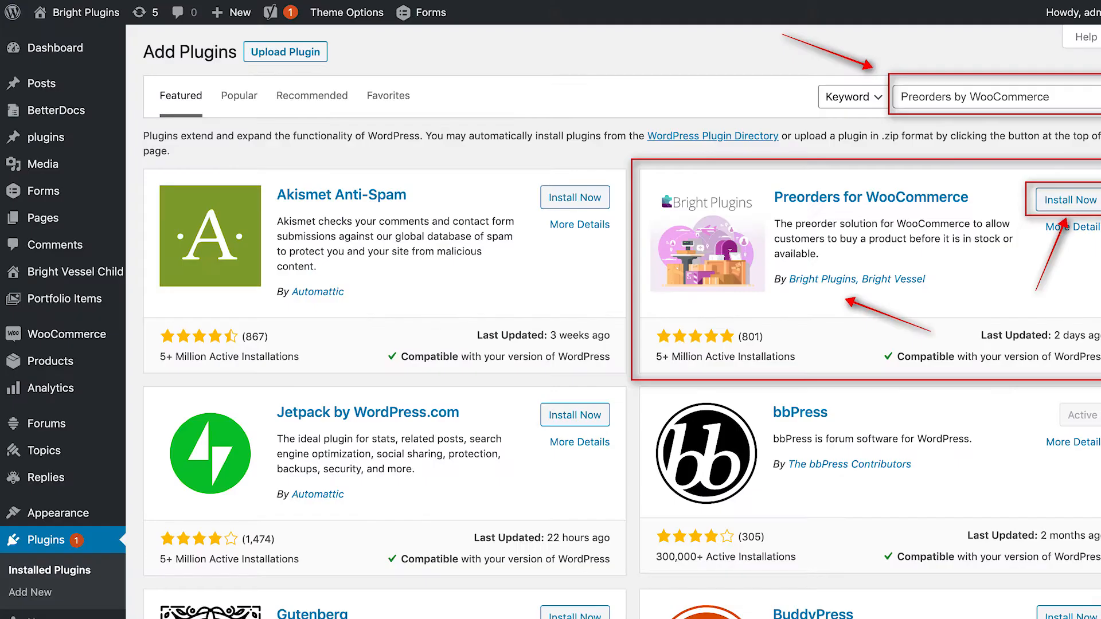